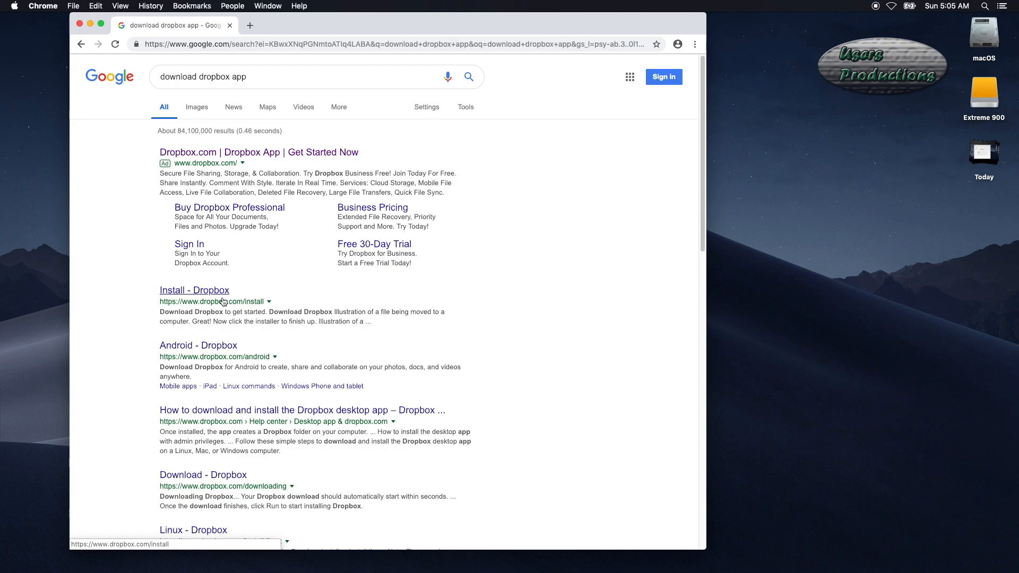
Download the Dropbox installer from the Install - Dropbox search result and show it in the Downloads folder
left_click(219, 293)
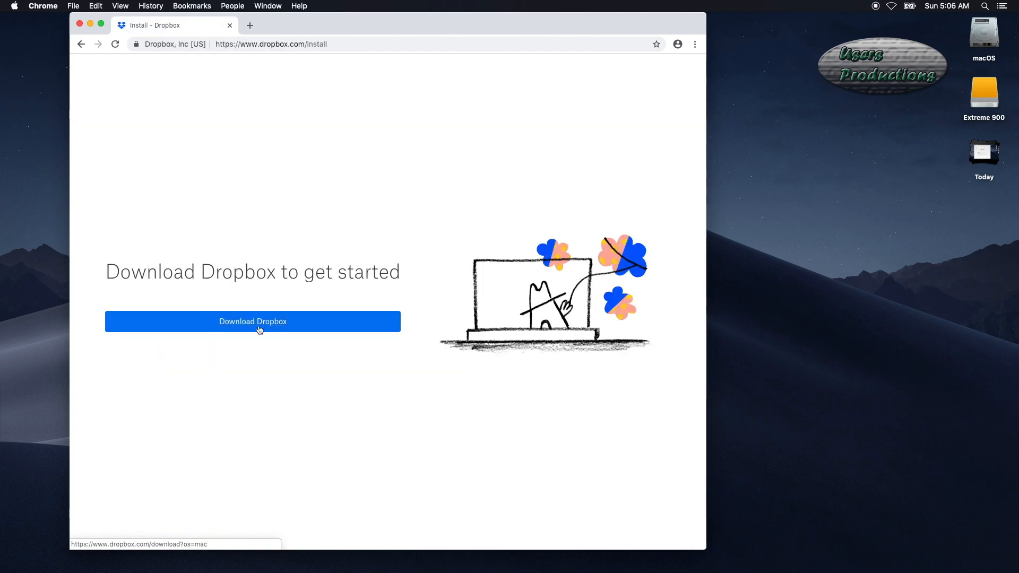
left_click(217, 320)
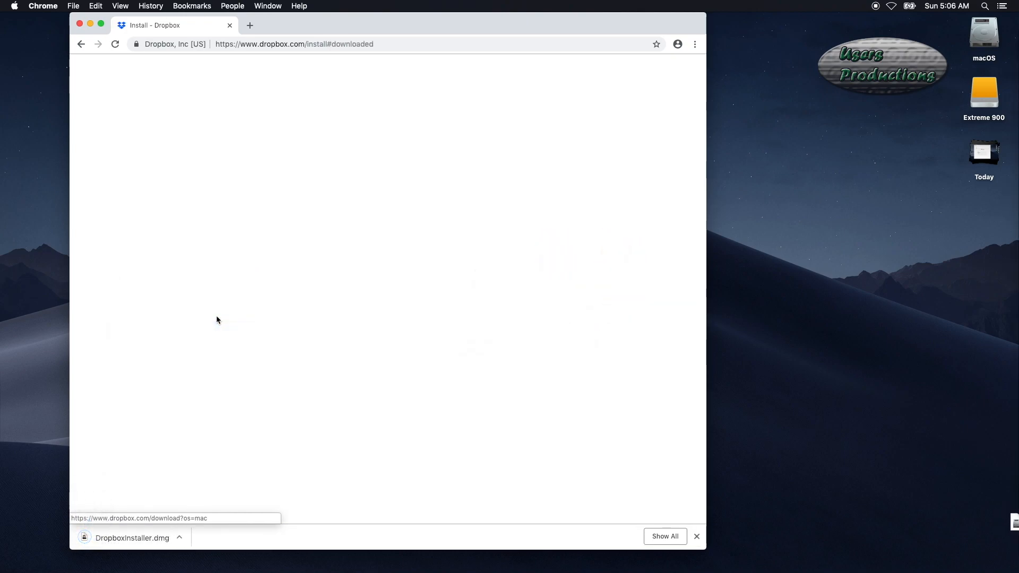
mouse_move(1007, 527)
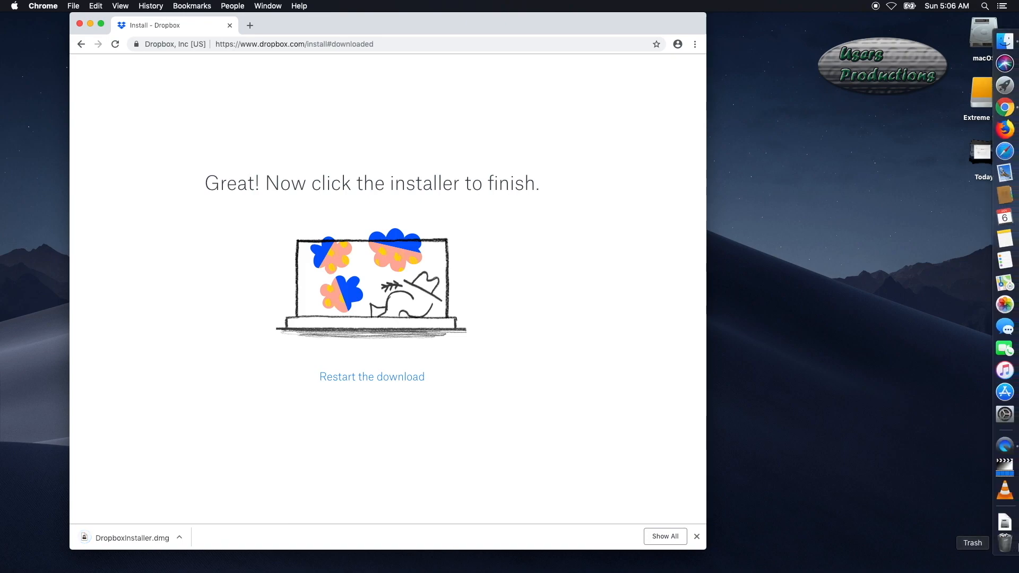
left_click(1006, 523)
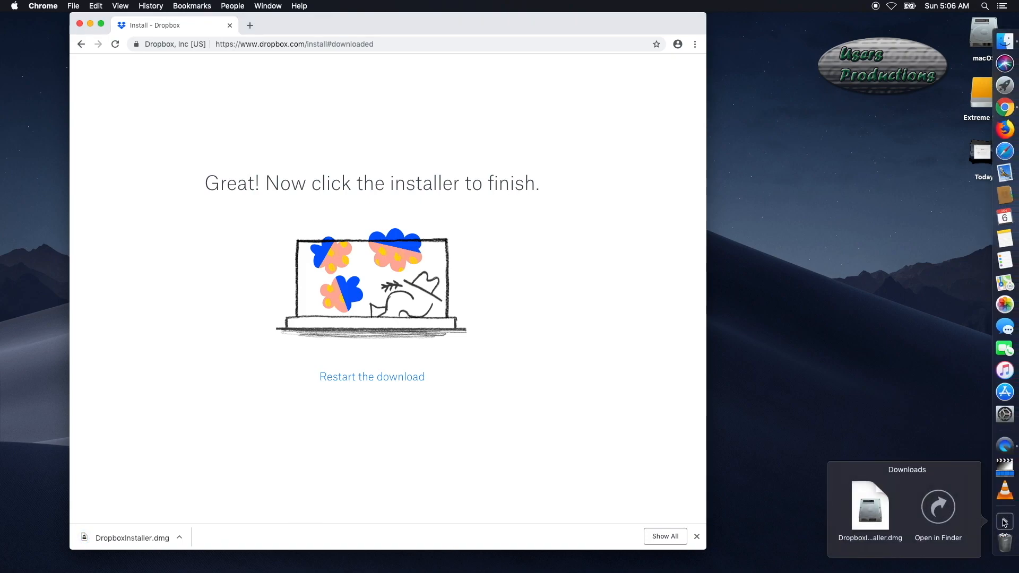
left_click(938, 506)
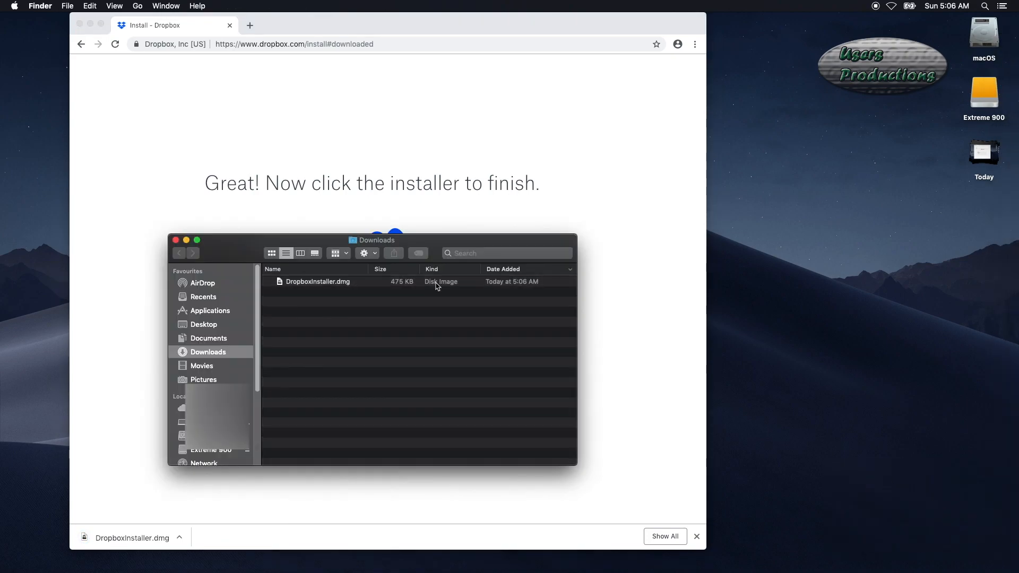
Open DropboxInstaller.dmg and launch Dropbox.app, allowing the downloaded app to open
double_click(334, 282)
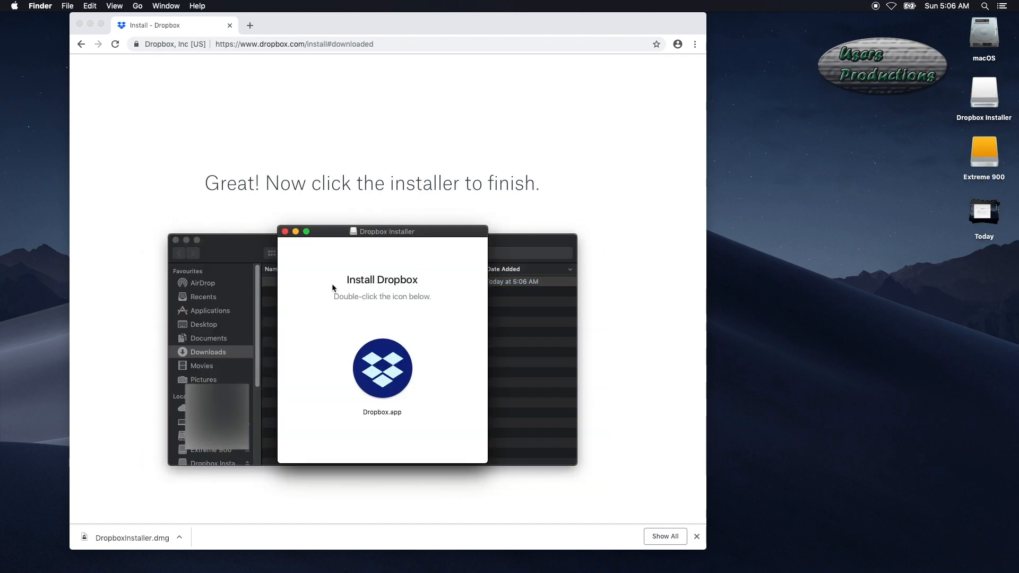
double_click(394, 374)
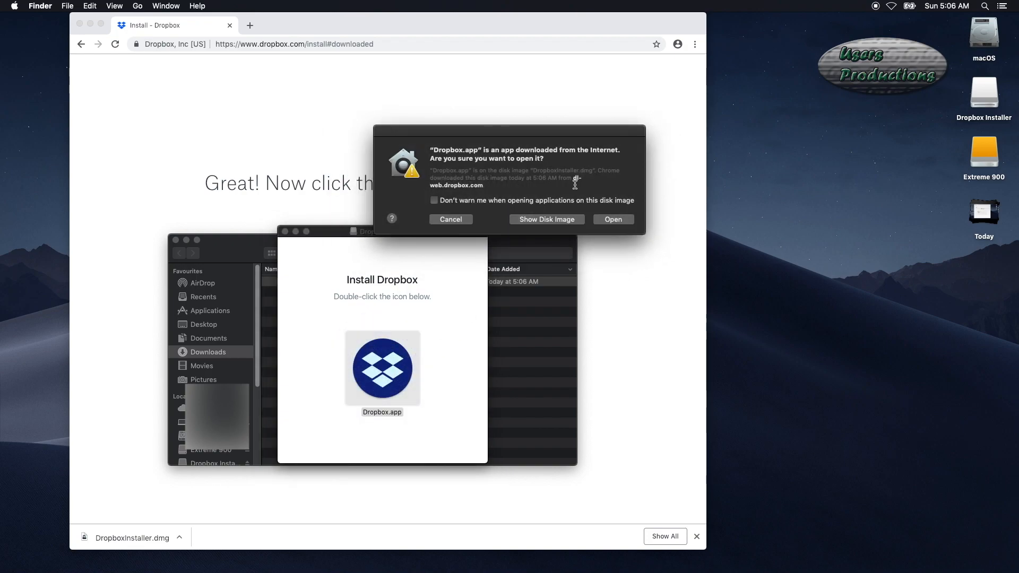
left_click(614, 221)
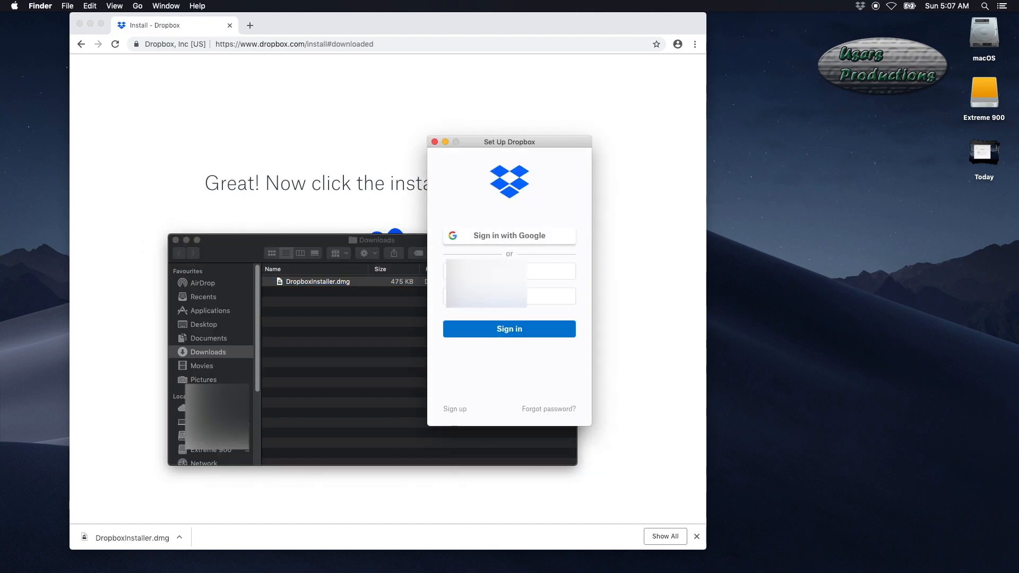
Sign in to Dropbox setup with the account e-mail and the account password
left_click(494, 271)
type("n")
key("Tab")
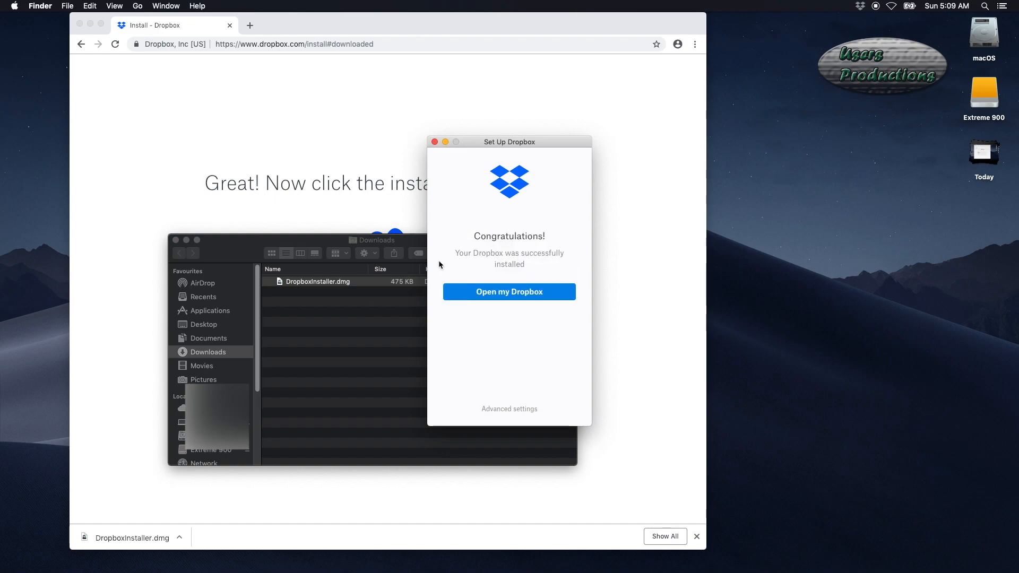
Open the installed Dropbox with the Dropbox Basic plan and authorize it with the computer password
left_click(514, 296)
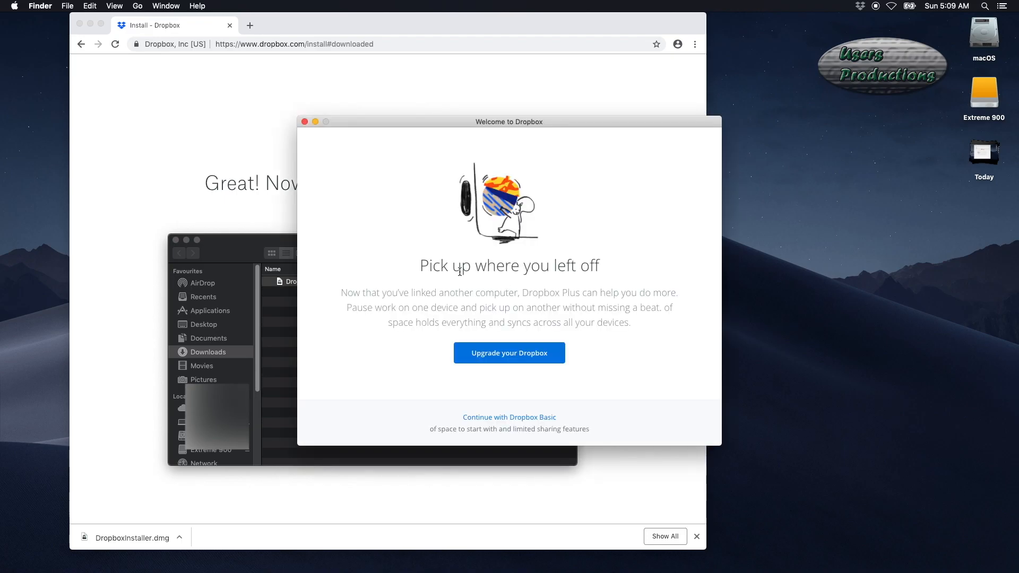
left_click(520, 418)
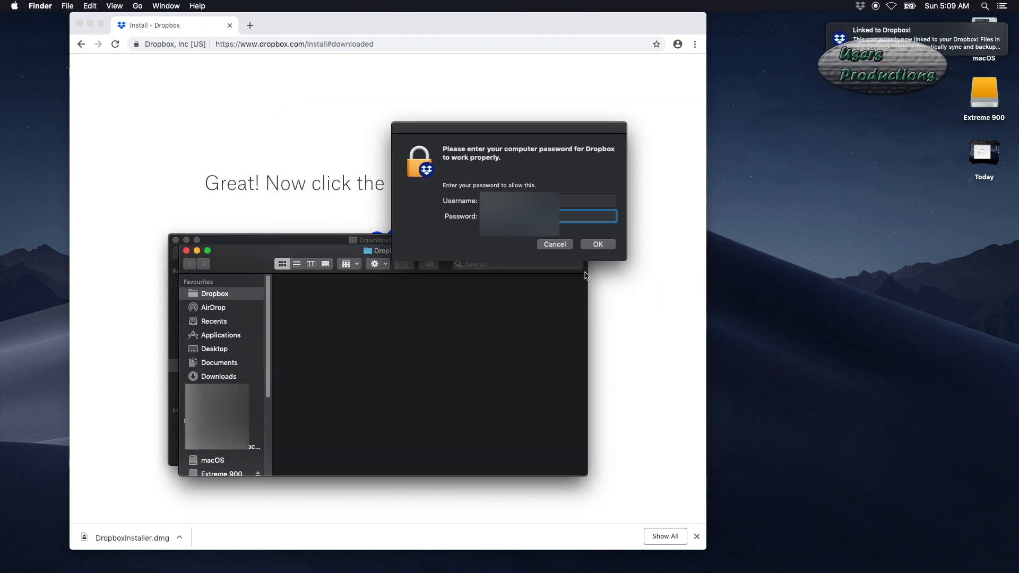
left_click(563, 216)
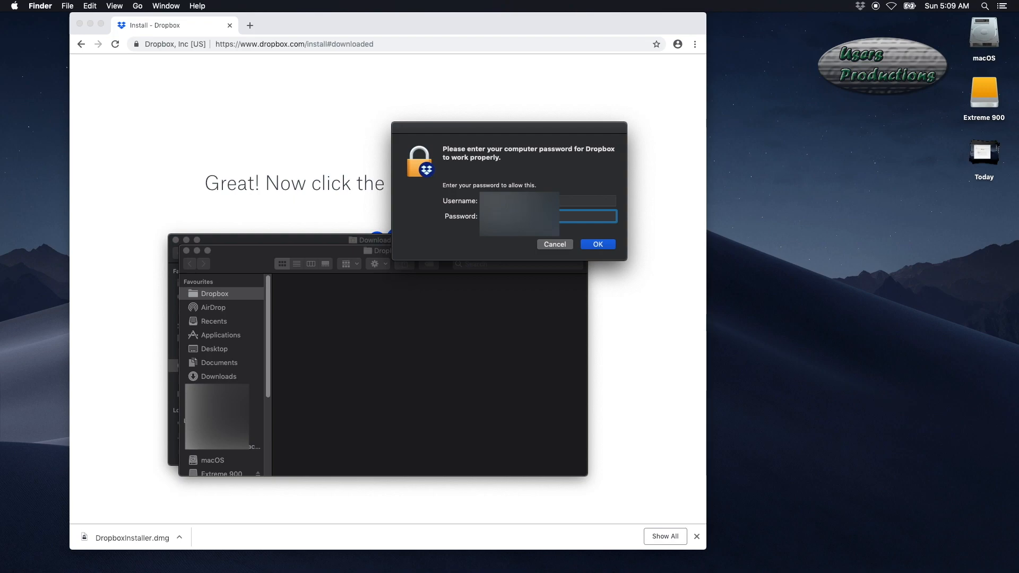
key("Return")
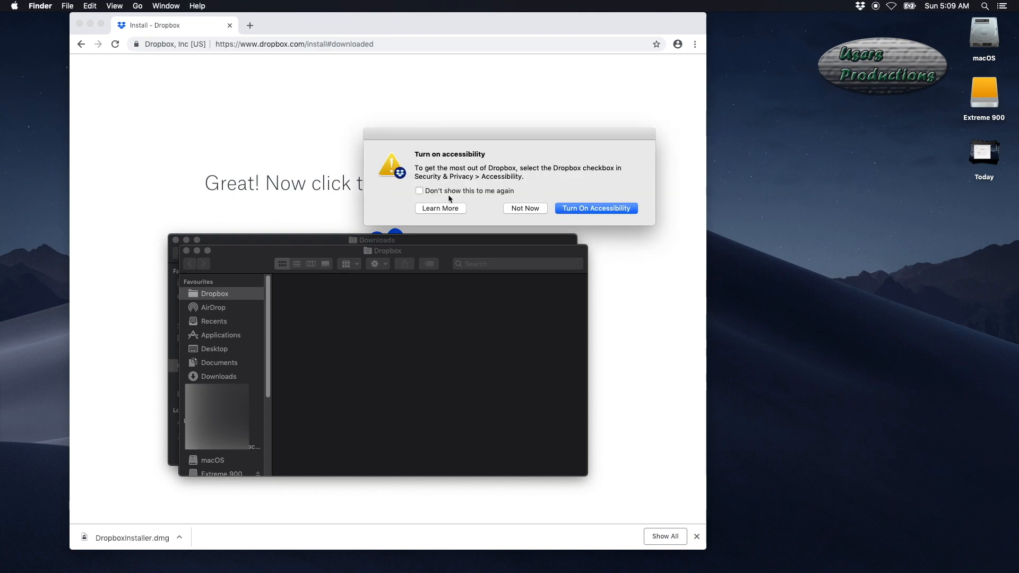
Turn on Accessibility access for Dropbox, unlocking Security & Privacy with the computer password, and close the preferences
left_click(610, 208)
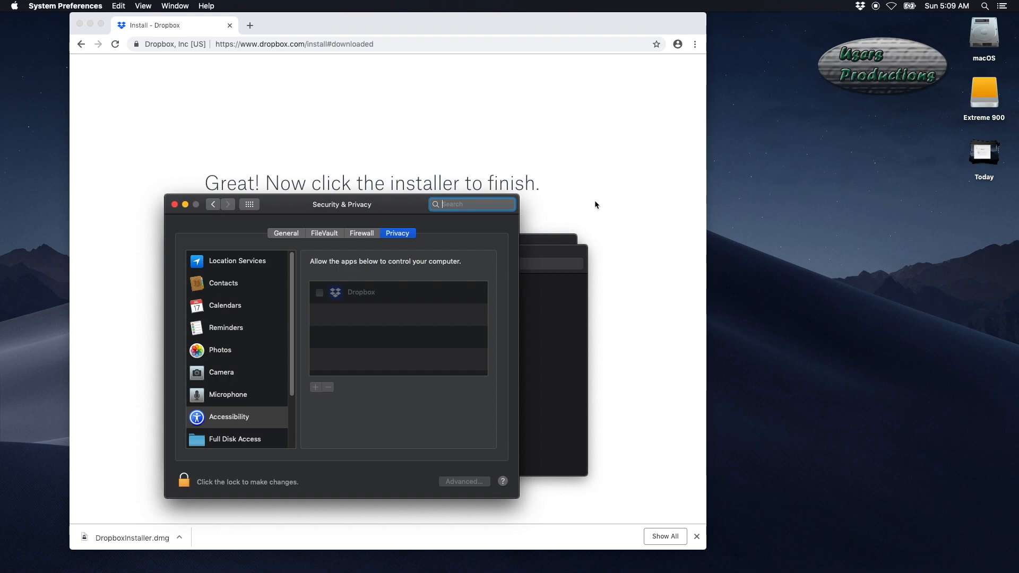
left_click(323, 295)
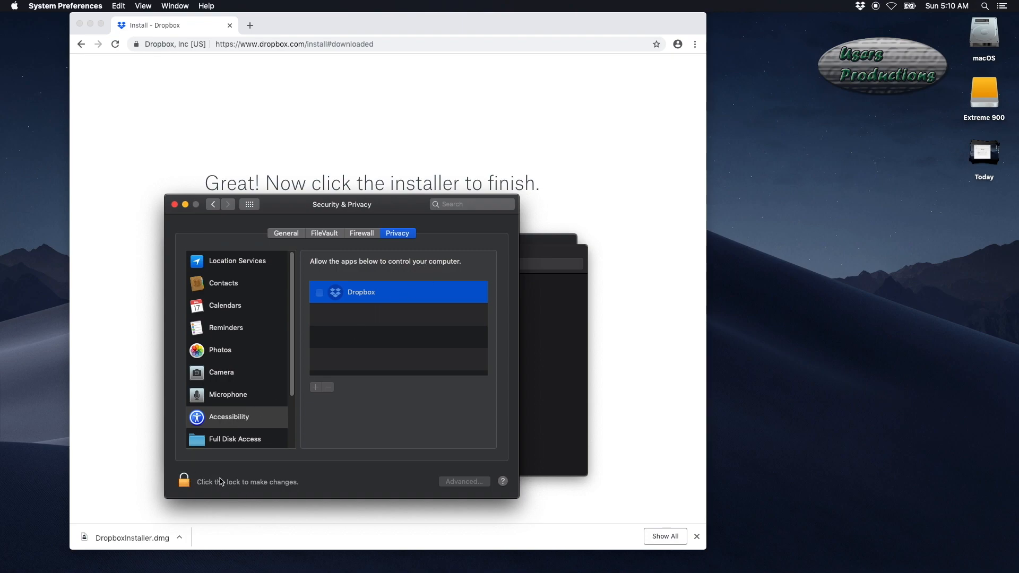
left_click(237, 482)
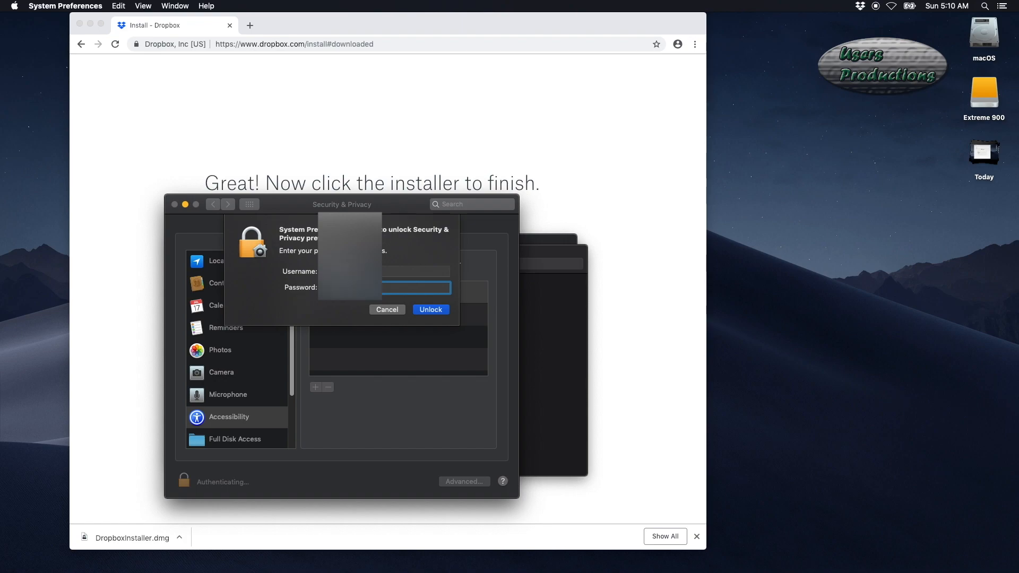
key("Return")
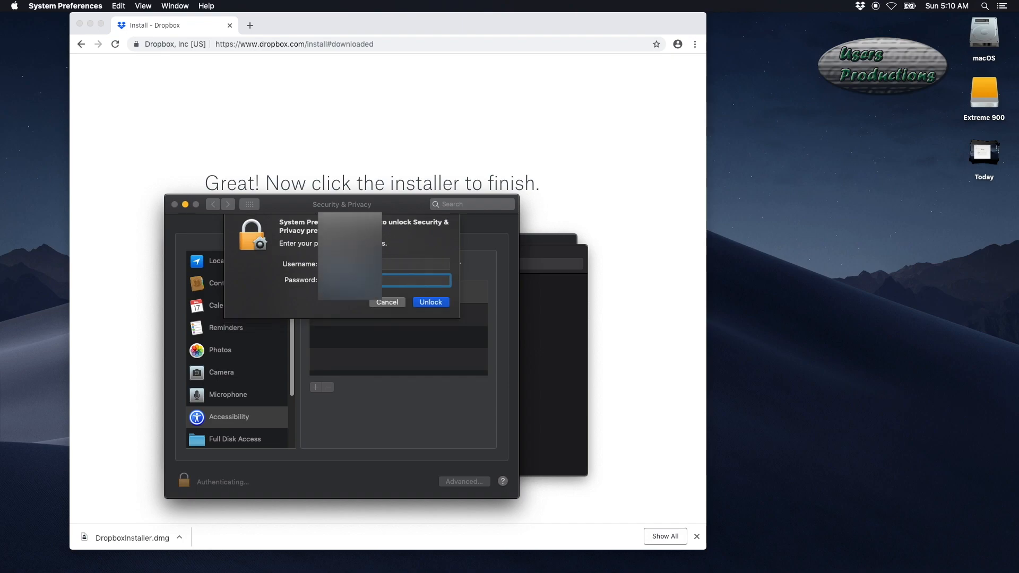
left_click(320, 293)
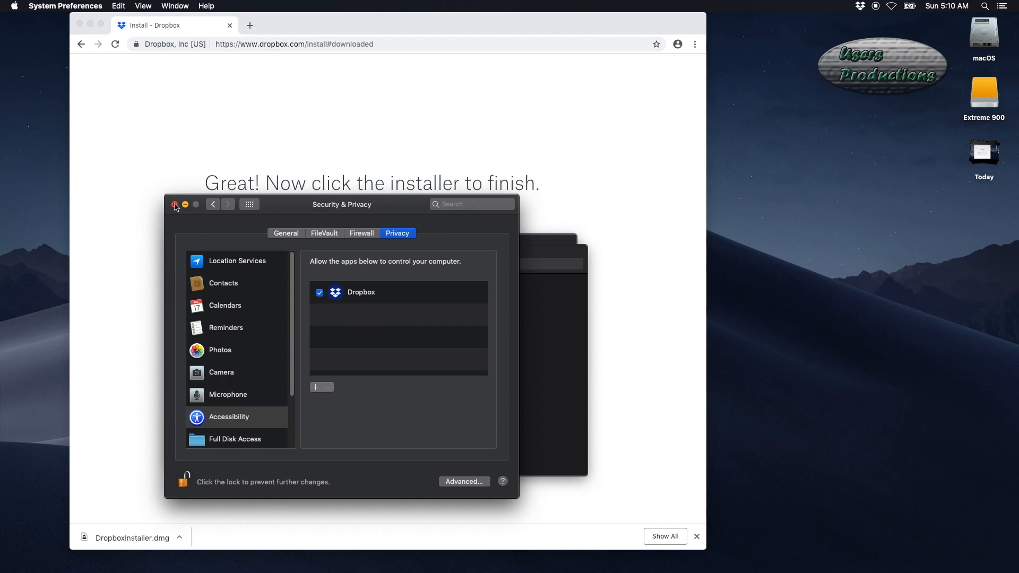
left_click(187, 481)
left_click(175, 204)
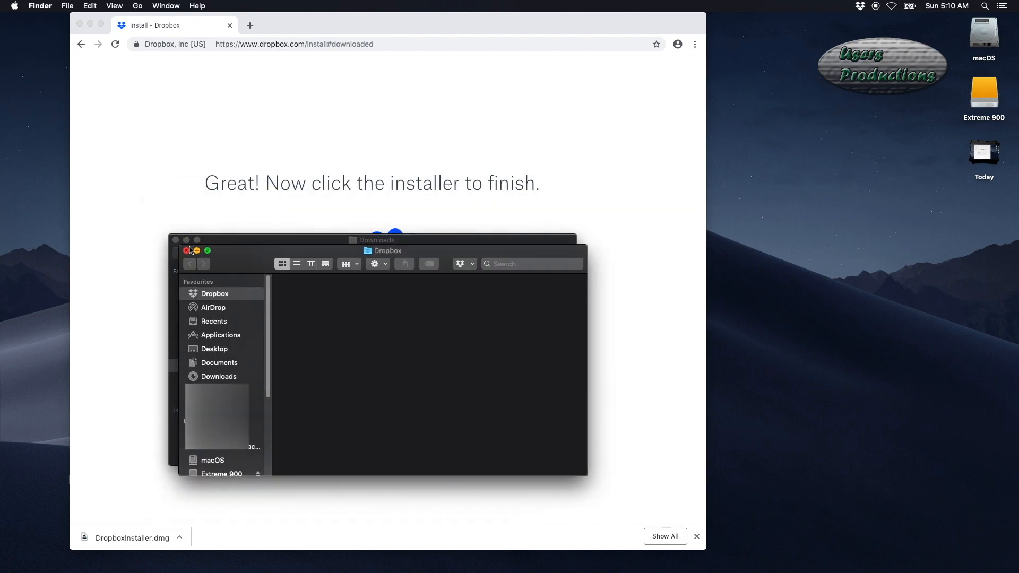
View the Dropbox folder, recent files and notifications through the Dropbox status menu
left_click(860, 6)
left_click(929, 31)
left_click(860, 6)
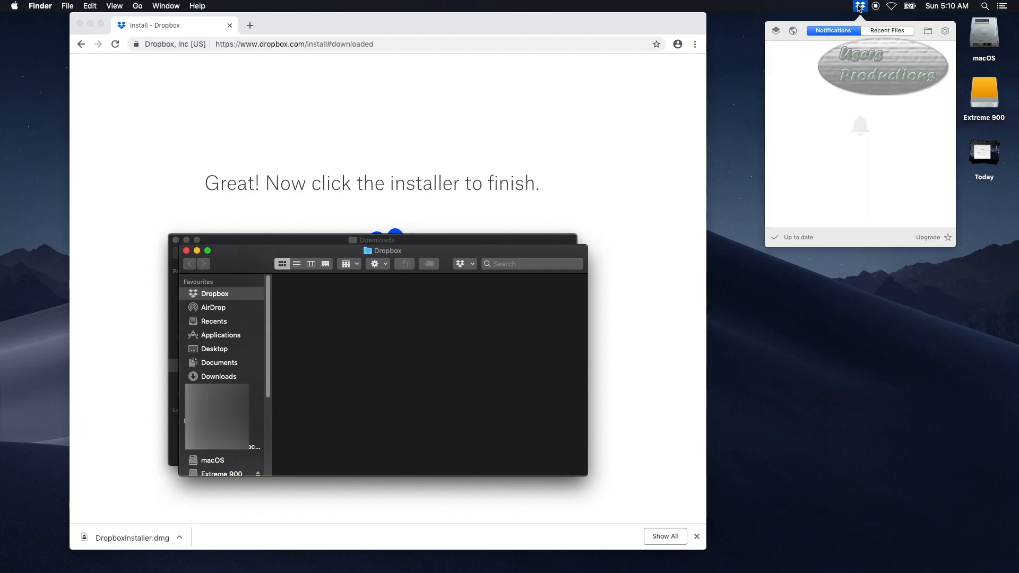
left_click(879, 32)
left_click(814, 30)
Open the Dropbox preferences and review the General, Account, Import, Network, Notifications and Sync settings
left_click(945, 31)
left_click(954, 111)
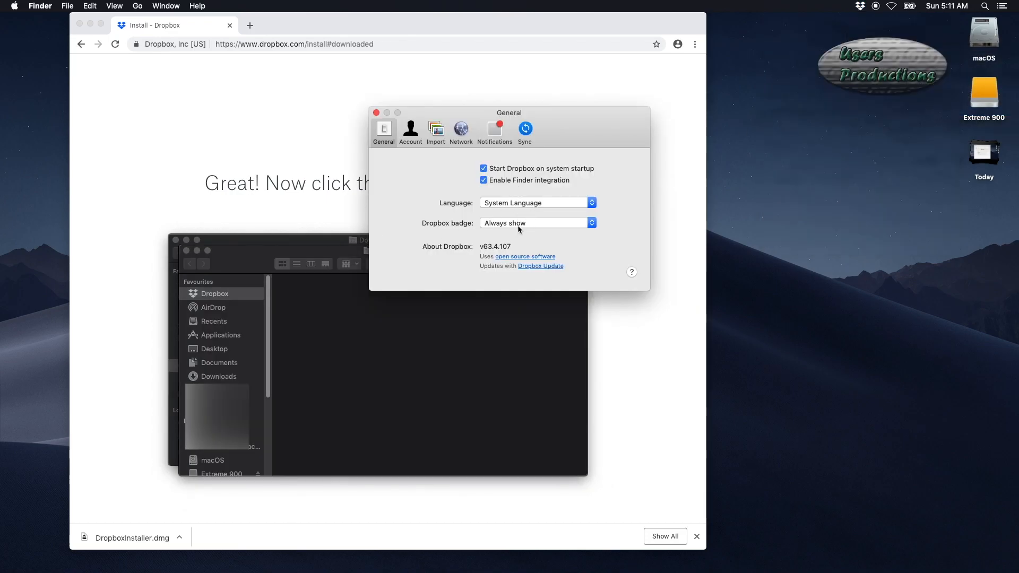
left_click(411, 134)
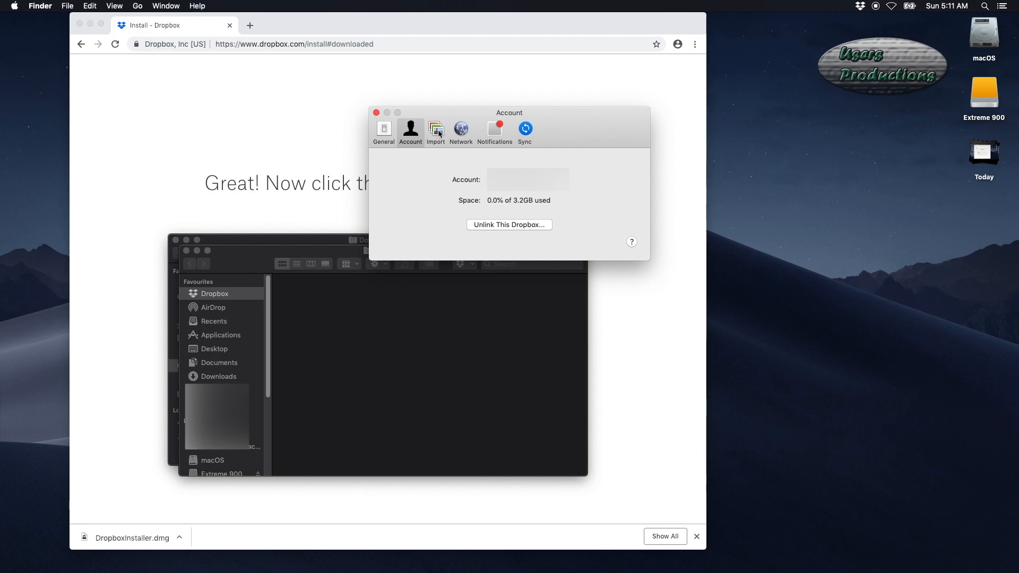
left_click(435, 132)
left_click(465, 133)
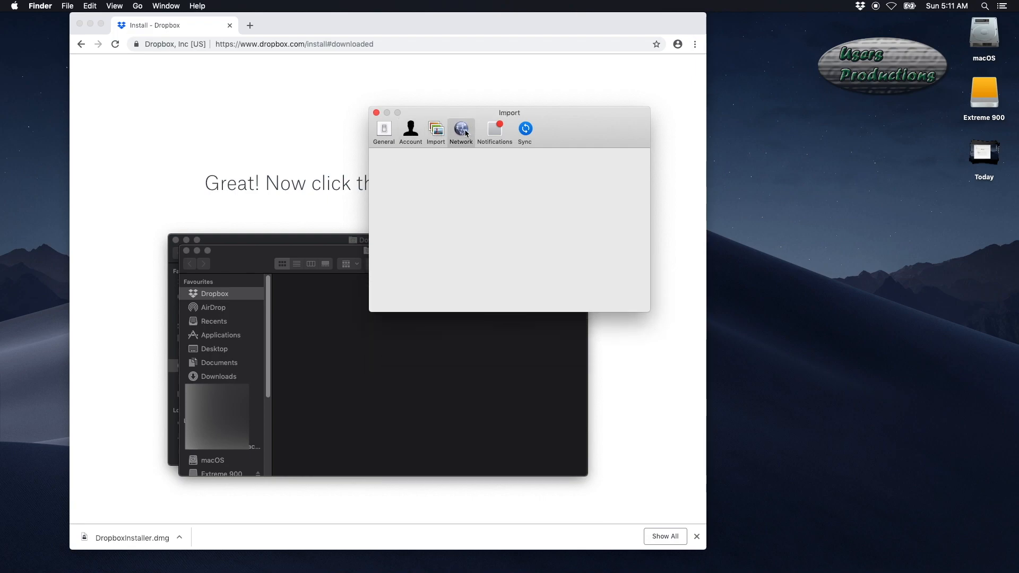
left_click(436, 131)
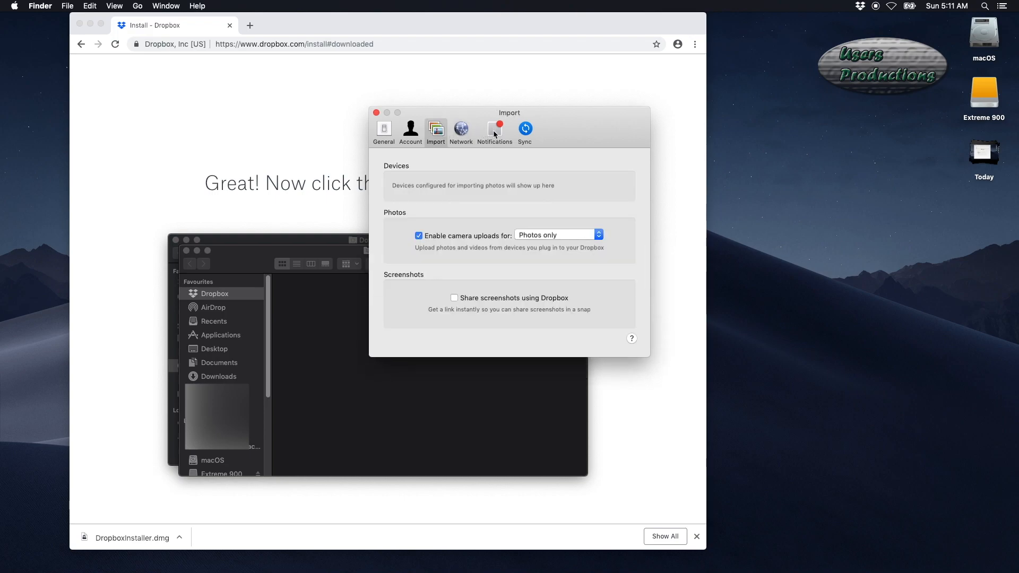
left_click(493, 132)
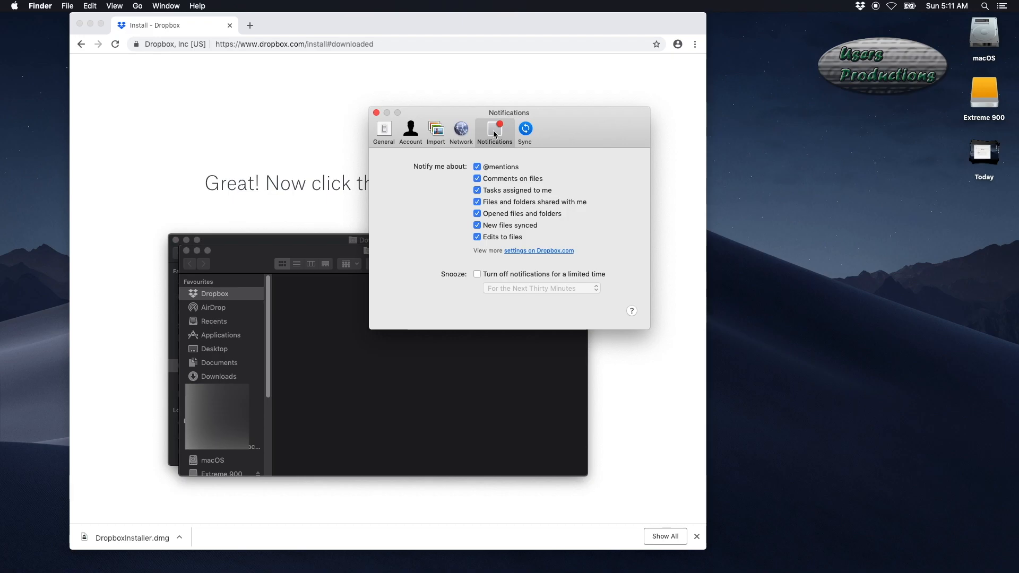
left_click(526, 130)
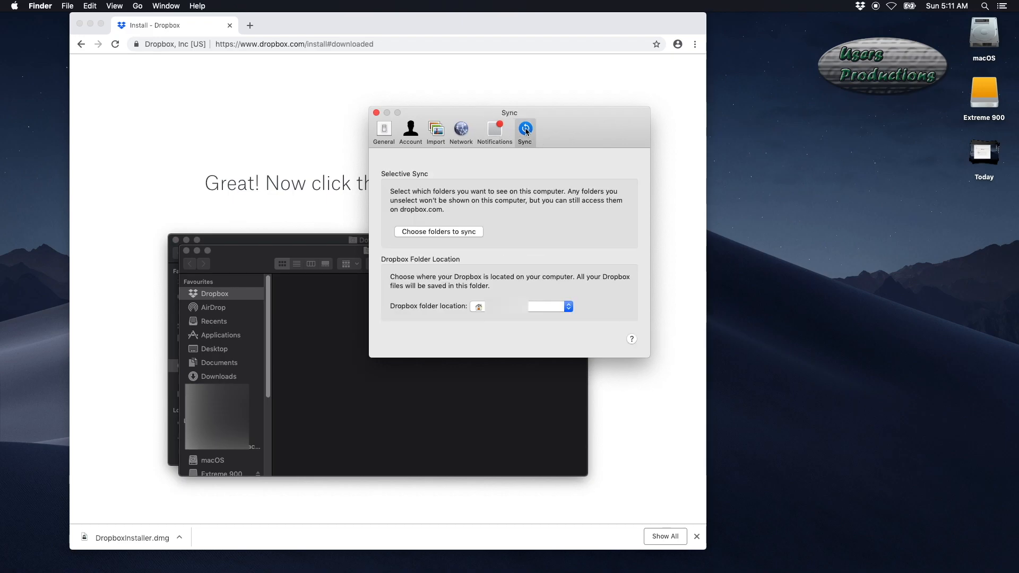